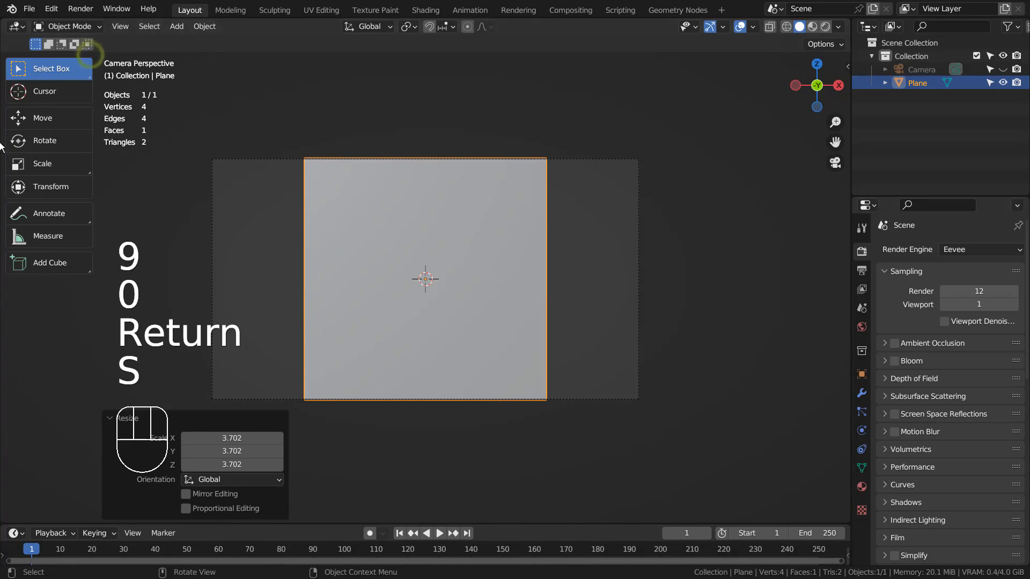
Scale the plane along the X axis by about 1.8 to fill the width of the camera frame.
key(s)
key(x)
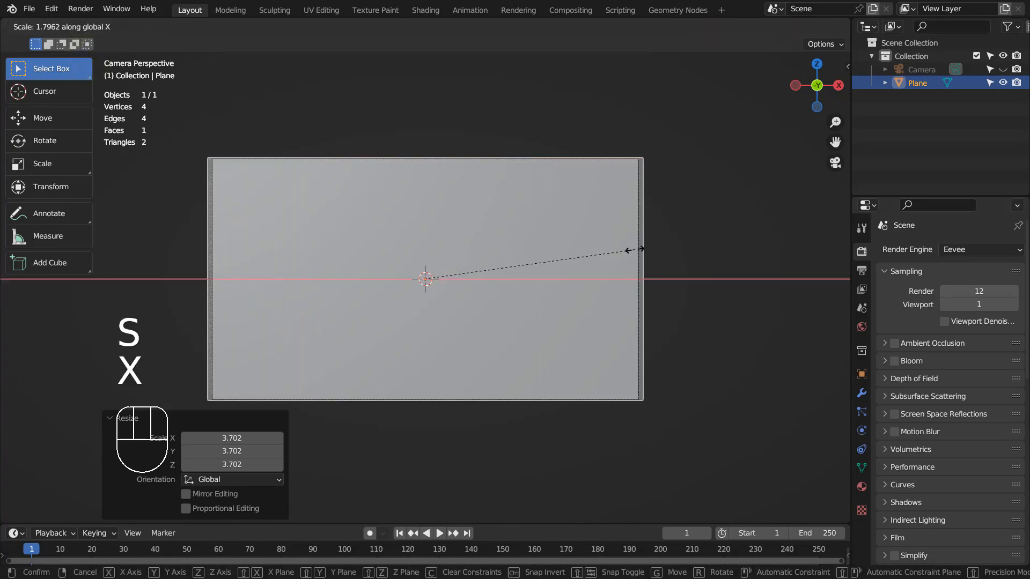
click(632, 248)
Switch to the Texture Paint workspace and activate the Screencast Keys overlay in its viewport.
click(375, 10)
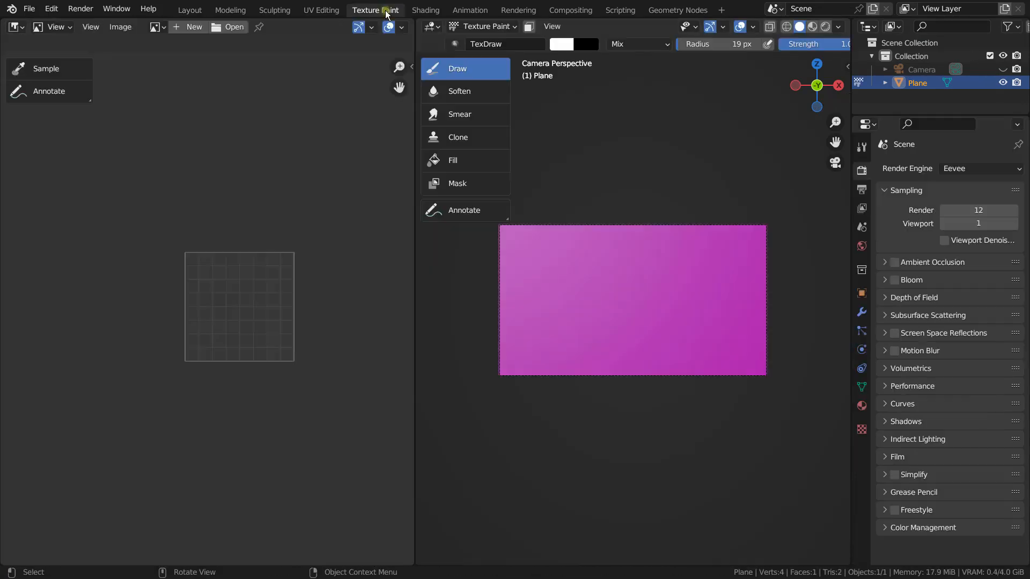
key(n)
click(846, 156)
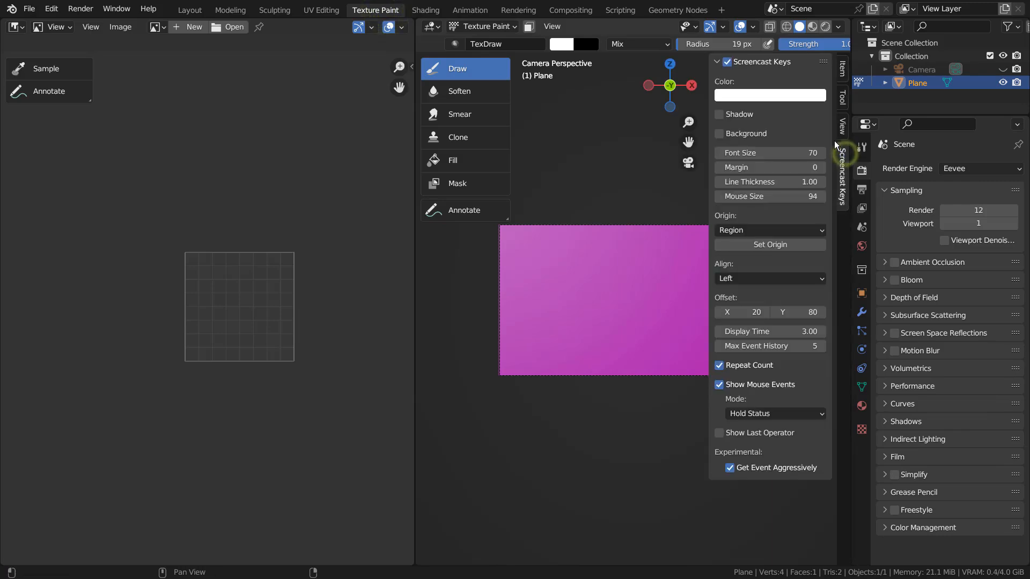
click(730, 63)
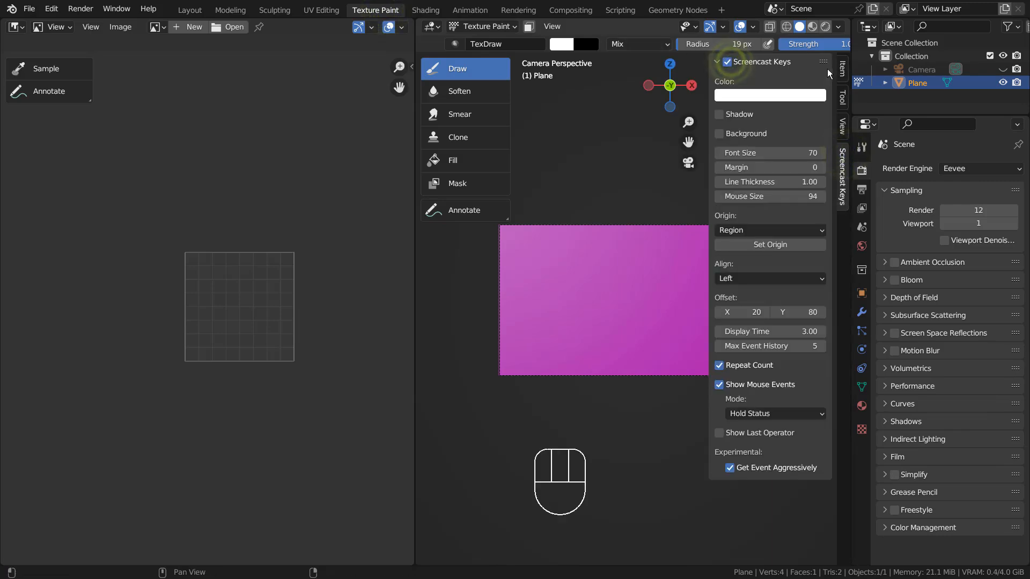
click(842, 68)
key(n)
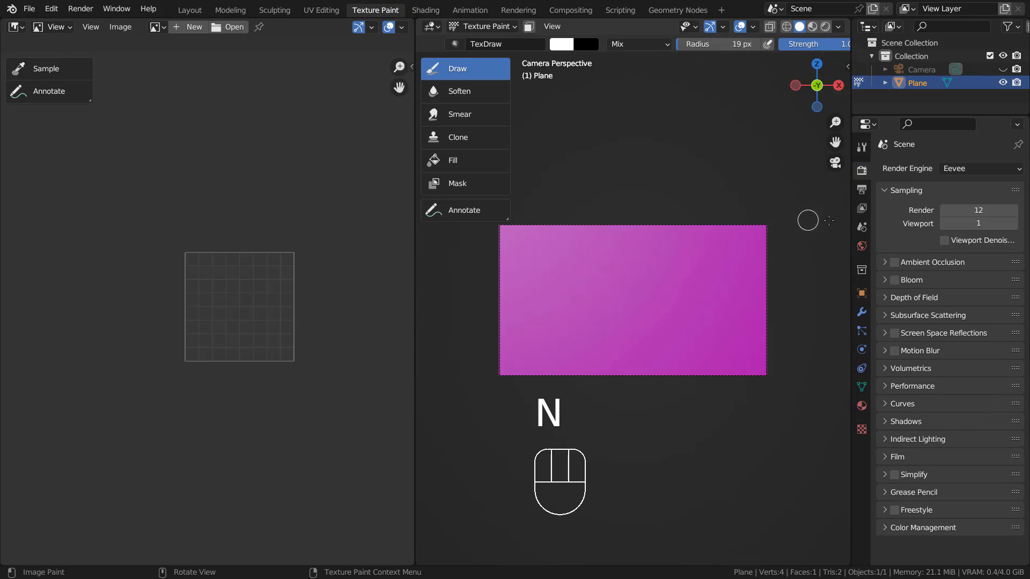
Add a Base Color texture paint slot to the plane with the default image settings.
click(862, 147)
click(1013, 215)
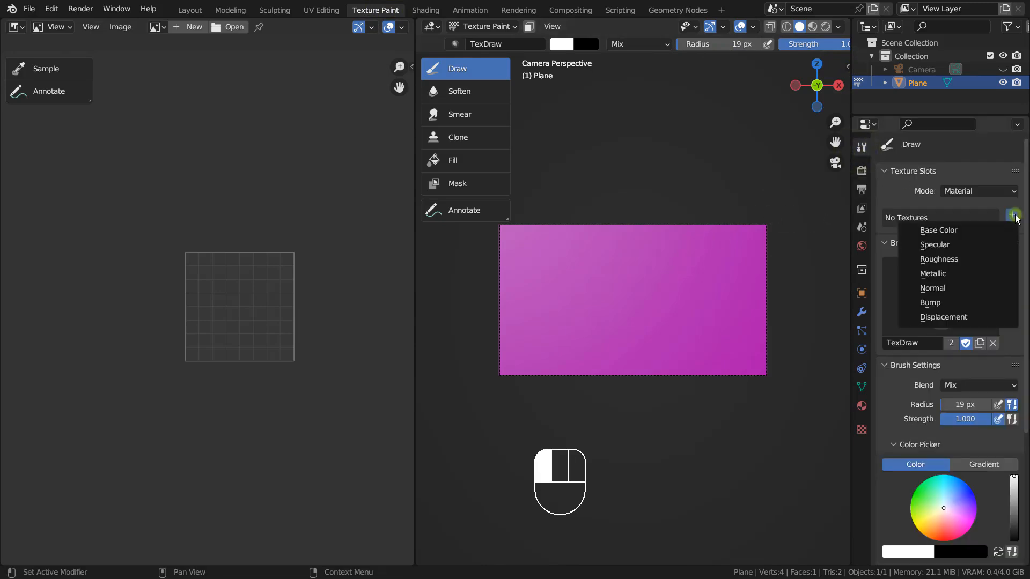
click(993, 230)
click(892, 369)
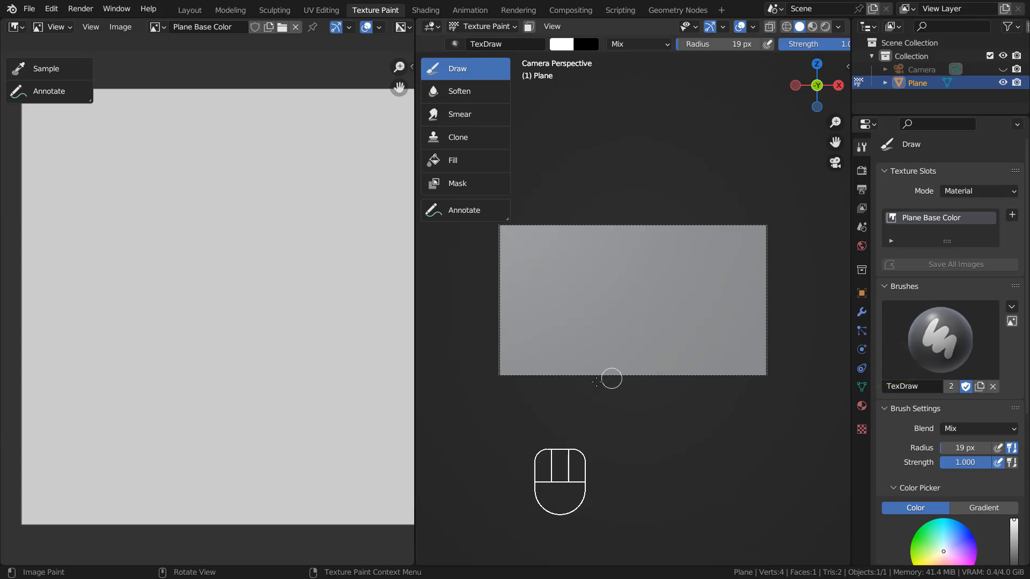
Paint a filled white head-and-neck silhouette near the middle of the plane with the Draw brush.
mouse_move(595, 379)
mouse_down()
mouse_move(618, 344)
mouse_move(631, 343)
mouse_move(648, 381)
mouse_move(633, 353)
mouse_move(633, 384)
mouse_move(621, 355)
mouse_move(607, 382)
mouse_move(626, 356)
mouse_move(622, 374)
mouse_move(584, 297)
mouse_move(595, 255)
mouse_move(631, 250)
mouse_move(659, 275)
mouse_move(661, 312)
mouse_move(634, 351)
mouse_move(597, 302)
mouse_move(602, 263)
mouse_move(640, 270)
mouse_move(648, 290)
mouse_move(631, 341)
mouse_move(650, 288)
mouse_up()
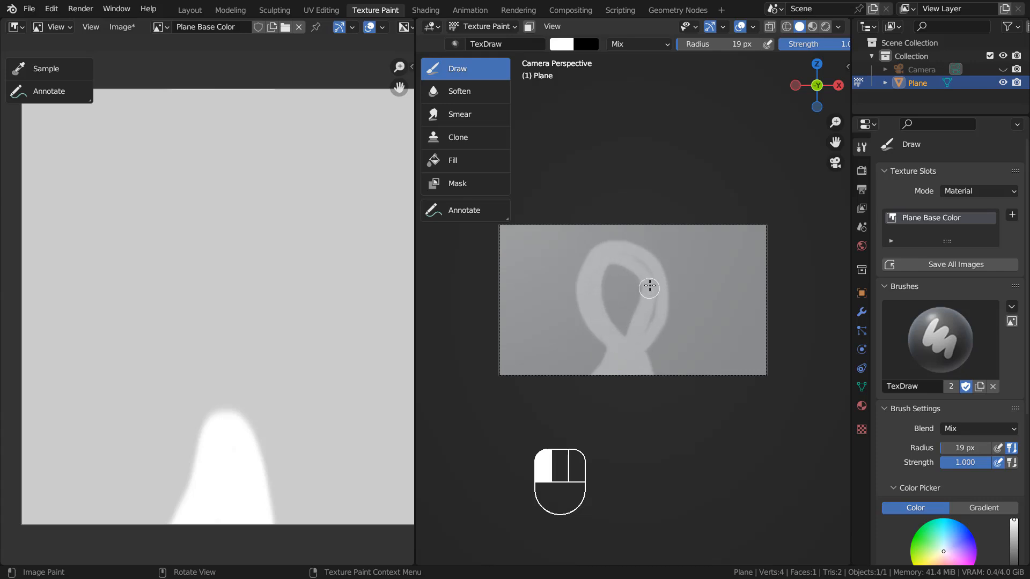
mouse_move(640, 323)
mouse_down()
mouse_move(652, 300)
mouse_move(640, 328)
mouse_move(638, 261)
mouse_move(629, 304)
mouse_move(623, 288)
mouse_move(612, 320)
mouse_move(595, 287)
mouse_move(605, 274)
mouse_move(616, 341)
mouse_move(615, 256)
mouse_move(626, 334)
mouse_move(630, 282)
mouse_move(637, 312)
mouse_move(622, 316)
mouse_move(610, 274)
mouse_move(637, 275)
mouse_move(651, 296)
mouse_move(645, 328)
mouse_move(618, 324)
mouse_up()
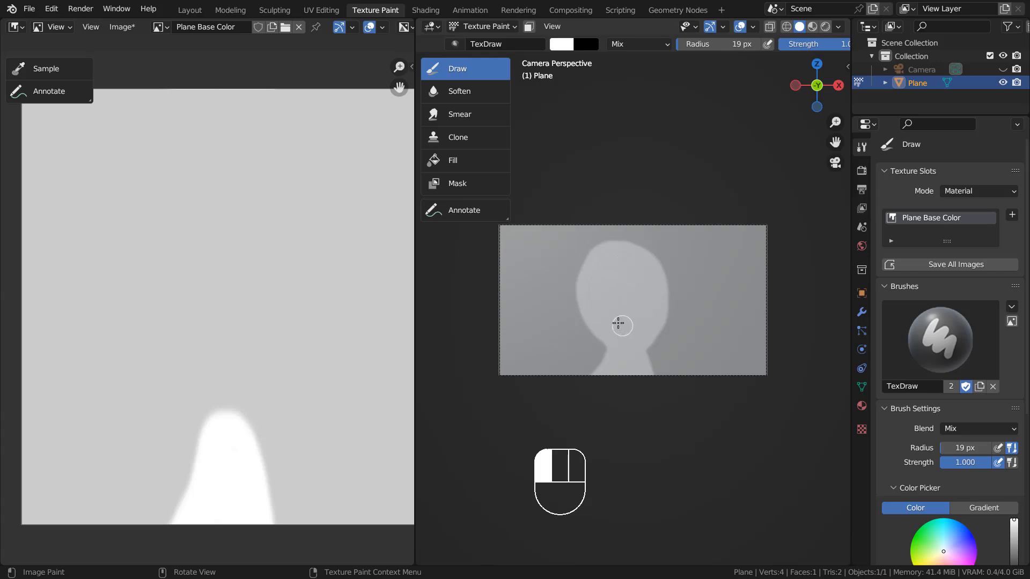
drag(594, 288, 614, 271)
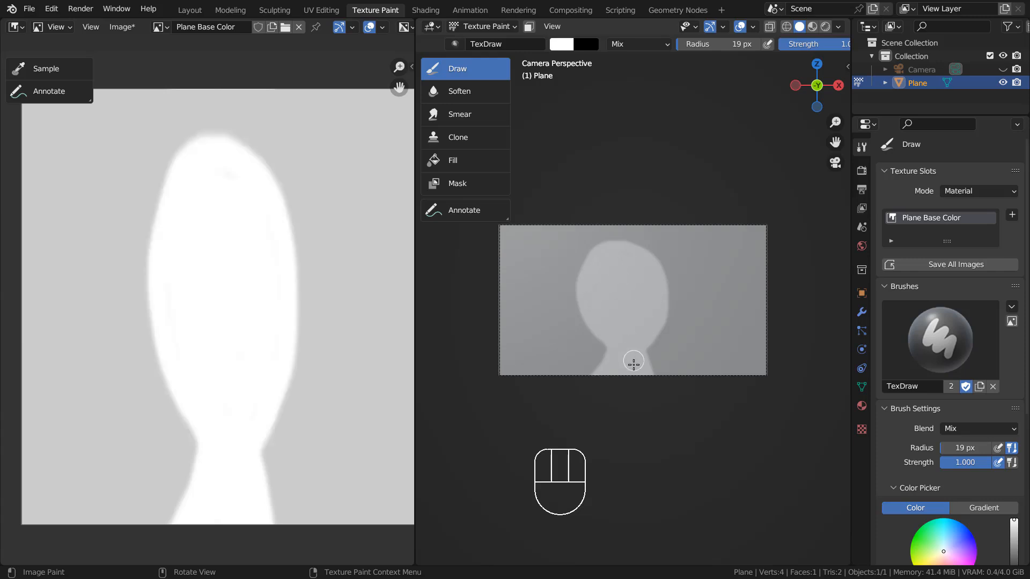
Paint white shoulders on both sides of the neck along the plane's lower edge and render the image.
drag(623, 370, 547, 383)
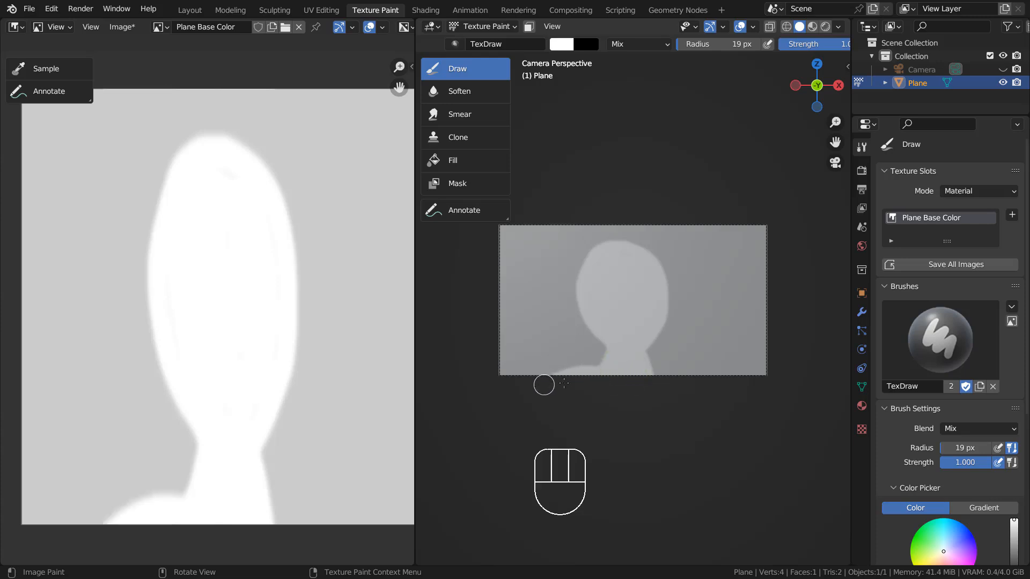
mouse_move(621, 374)
mouse_down()
mouse_move(671, 375)
mouse_move(689, 408)
mouse_up()
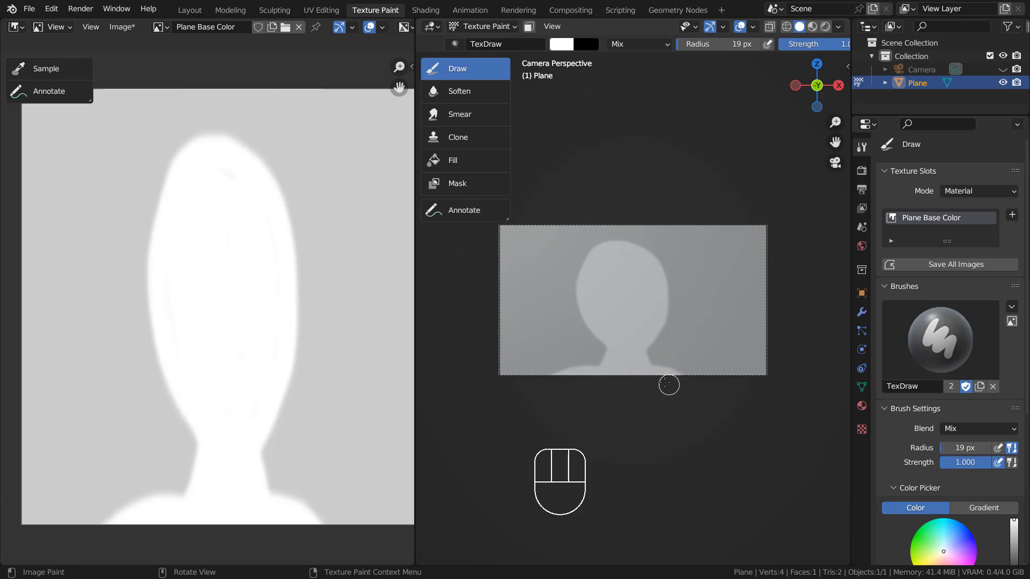
mouse_move(649, 371)
mouse_down()
mouse_move(692, 382)
mouse_move(683, 410)
mouse_up()
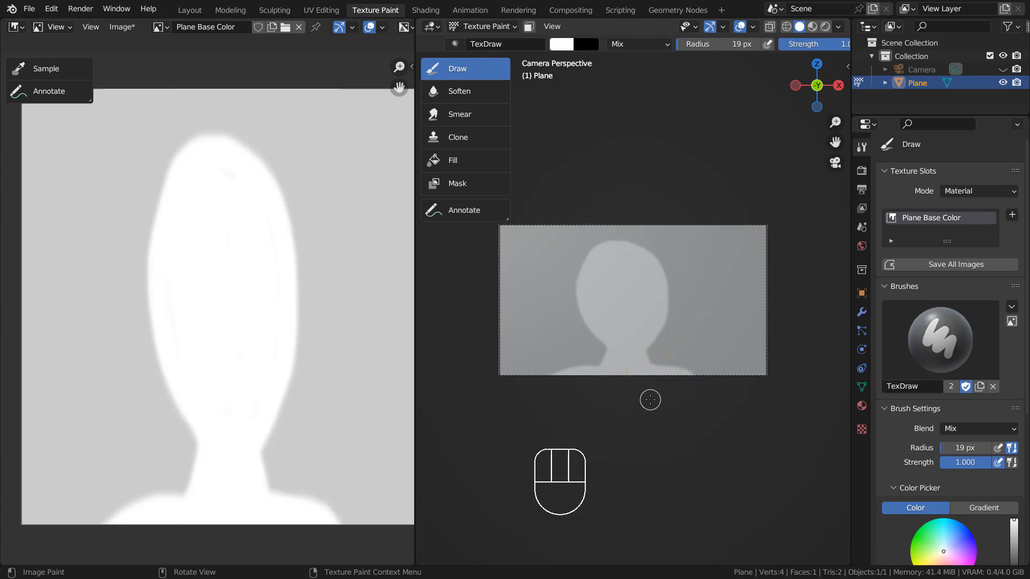
key(F12)
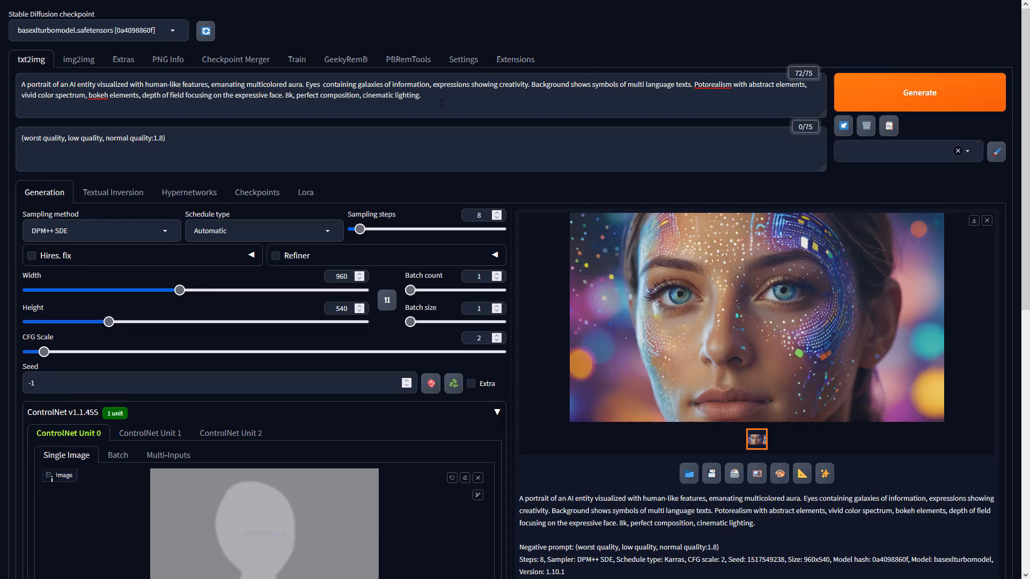
Set ControlNet Unit 0 to Depth with preprocessor none and model sai_xl_depth_256lora, and generate the txt2img portrait.
scroll(481, 190, down, 4)
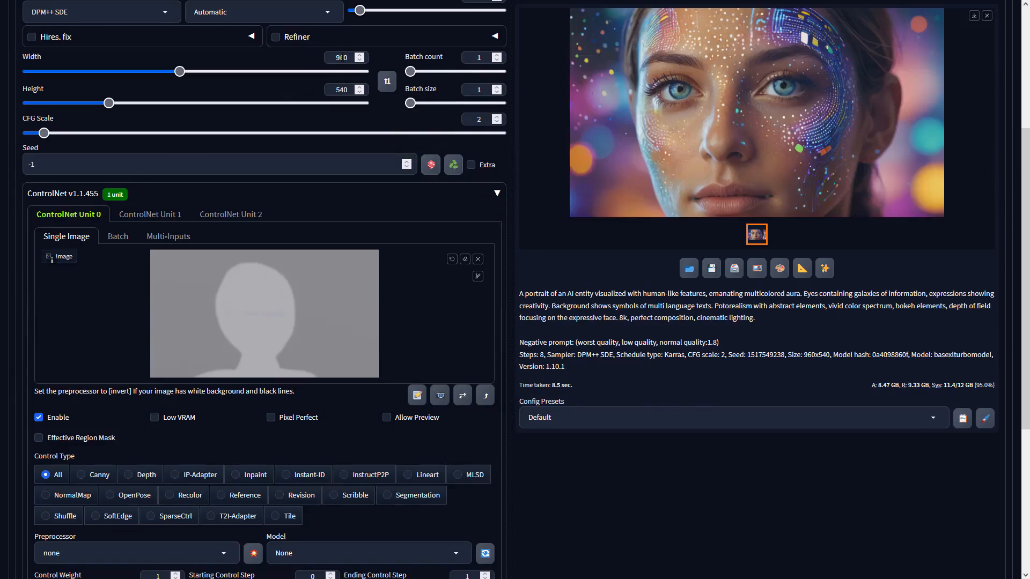
click(138, 475)
click(213, 553)
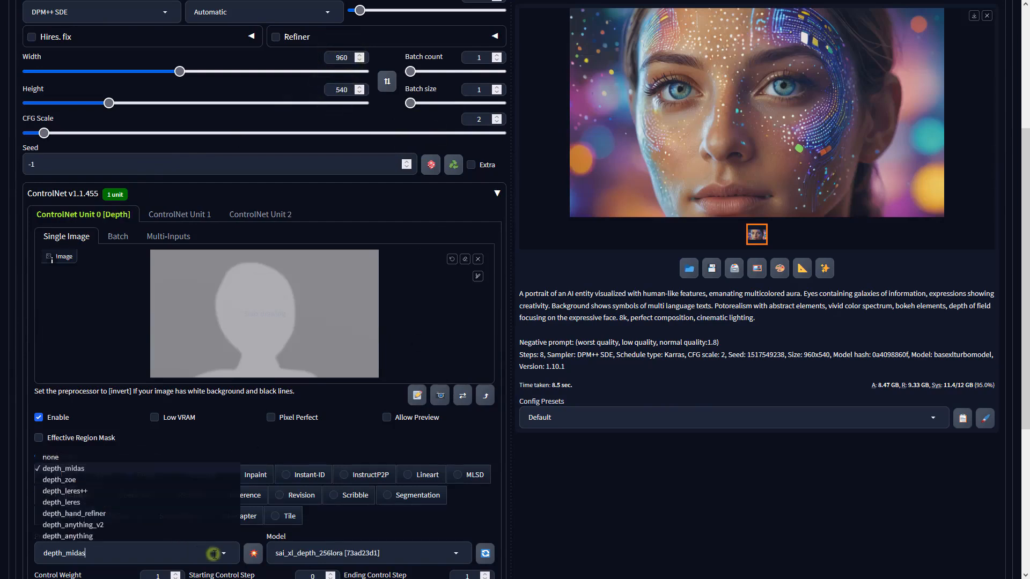
click(63, 456)
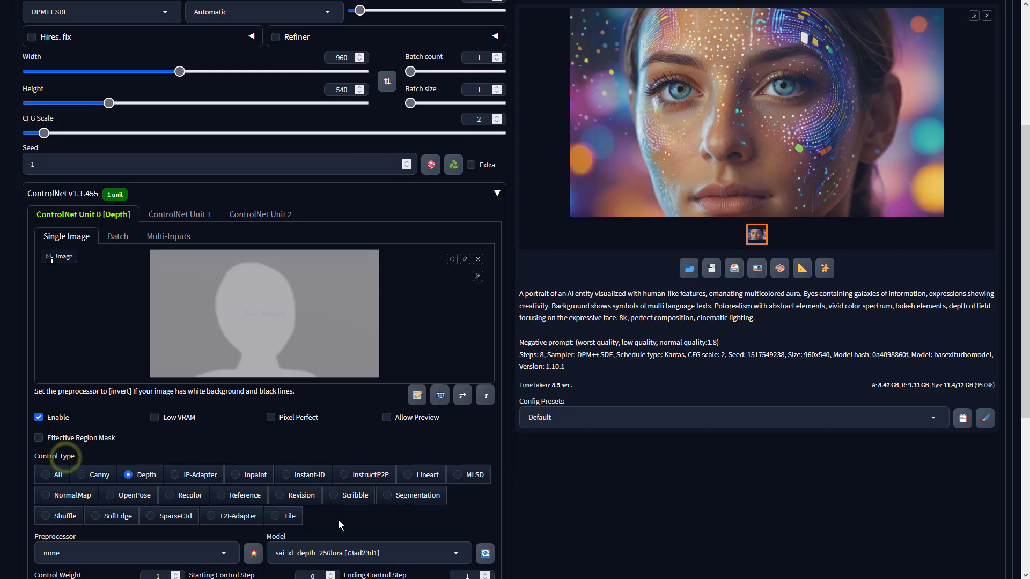
click(356, 553)
click(372, 535)
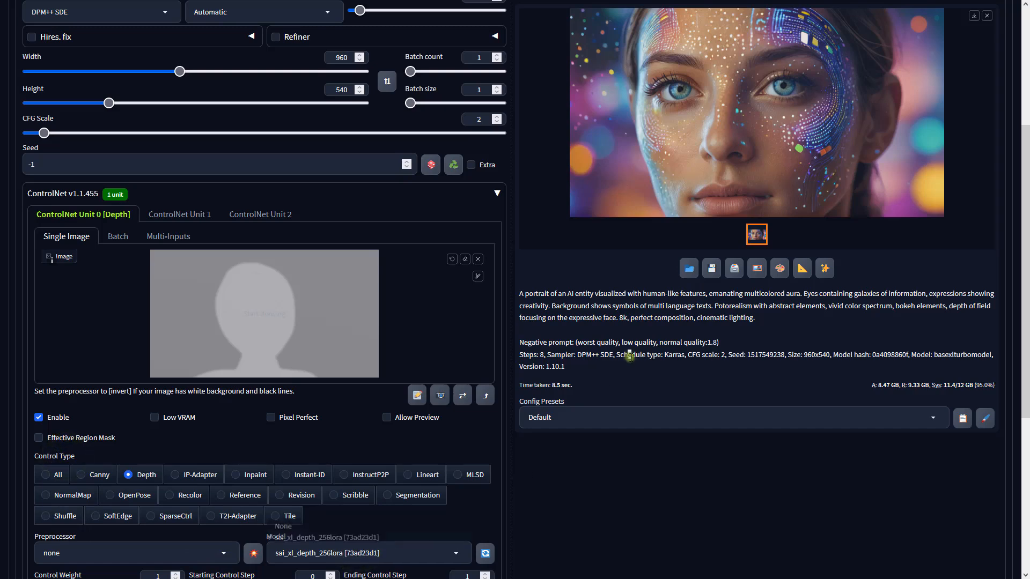
scroll(689, 361, up, 4)
click(877, 102)
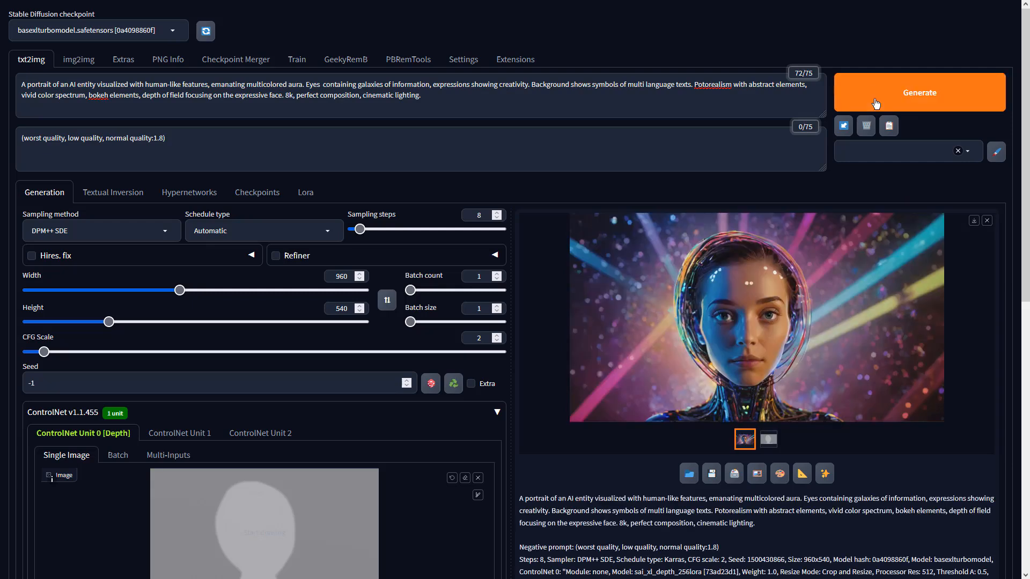
Compare the generated portrait with the silhouette control image at full size, and send the portrait to img2img.
click(768, 252)
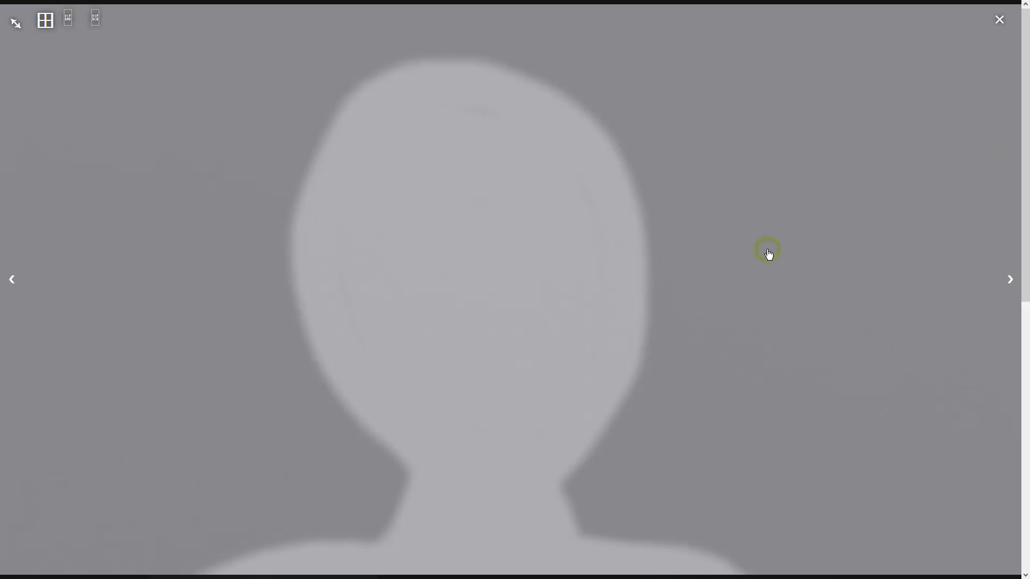
click(1010, 279)
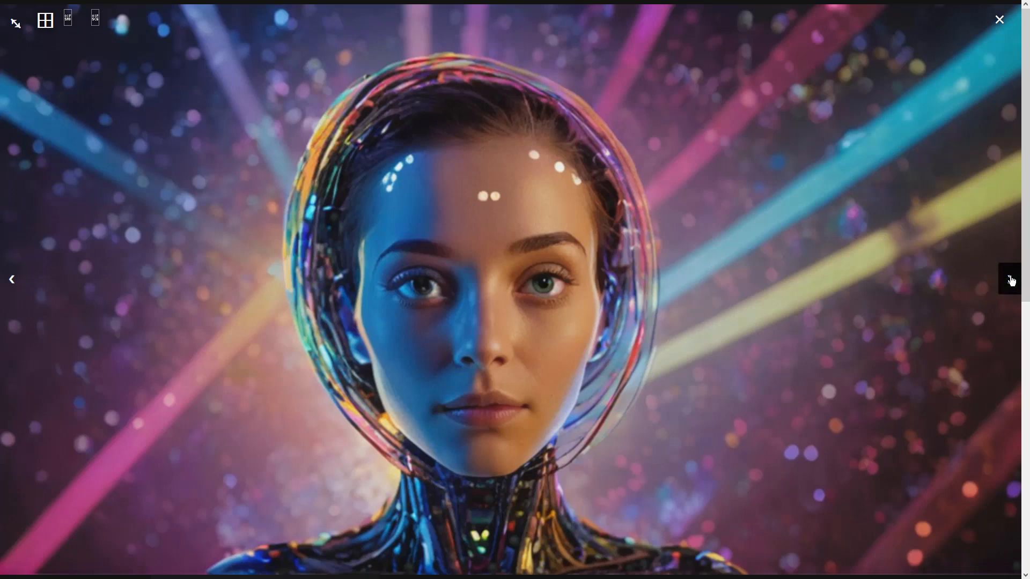
click(1011, 280)
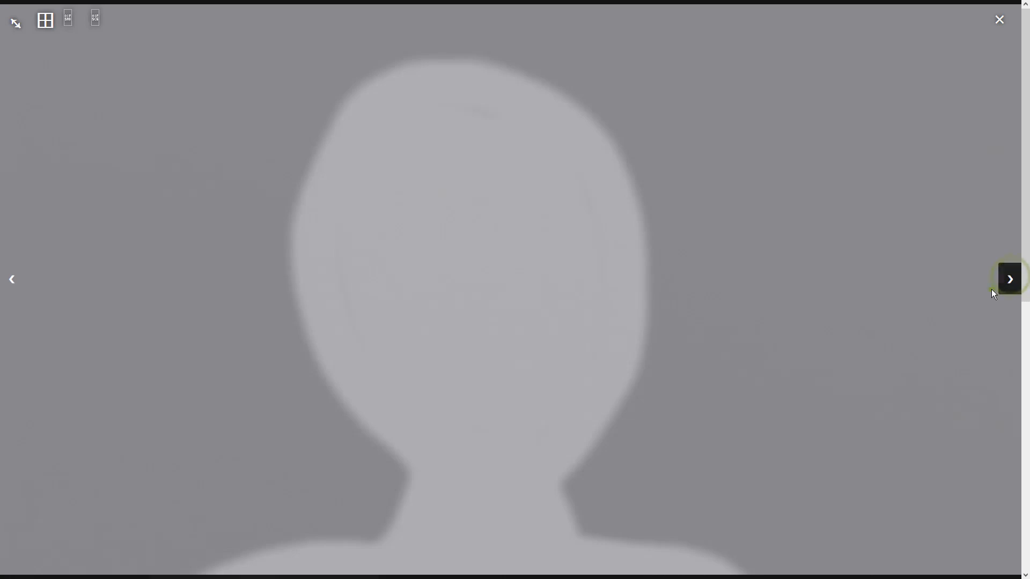
click(992, 288)
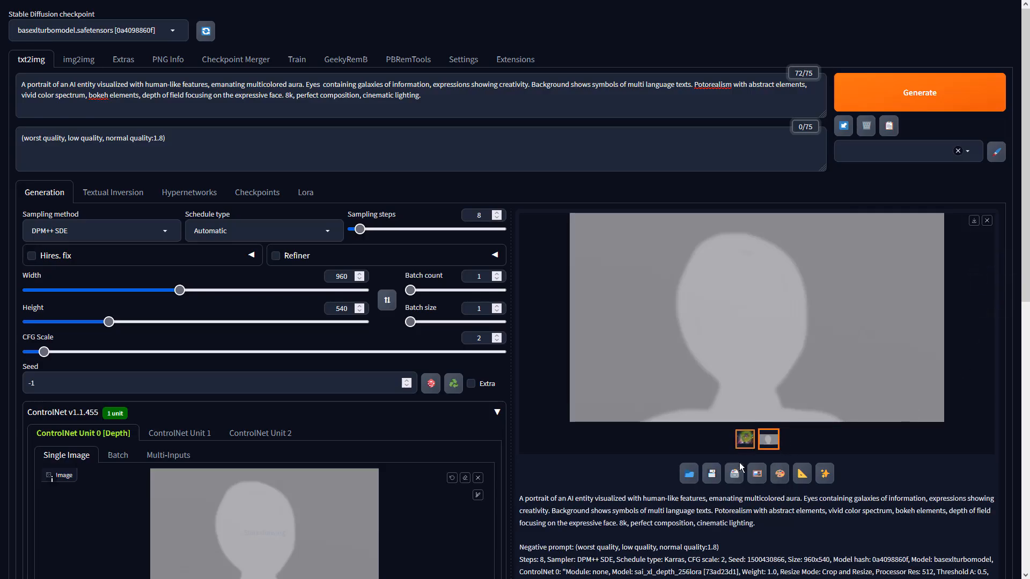
click(745, 439)
click(758, 474)
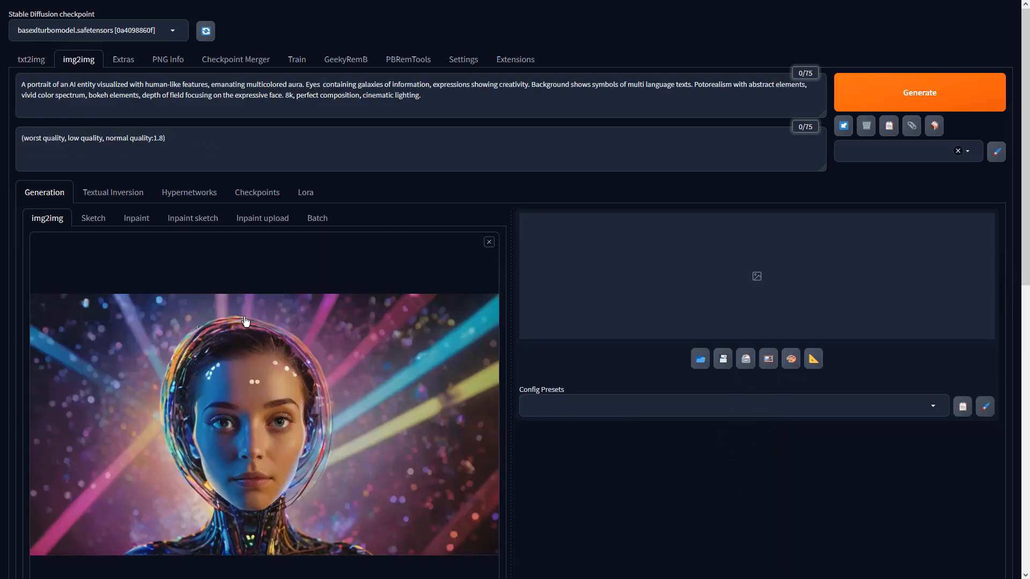
Set img2img to batch count 4, CFG scale 2 and sampling method DPM++ SDE, and generate the variations.
scroll(246, 320, down, 9)
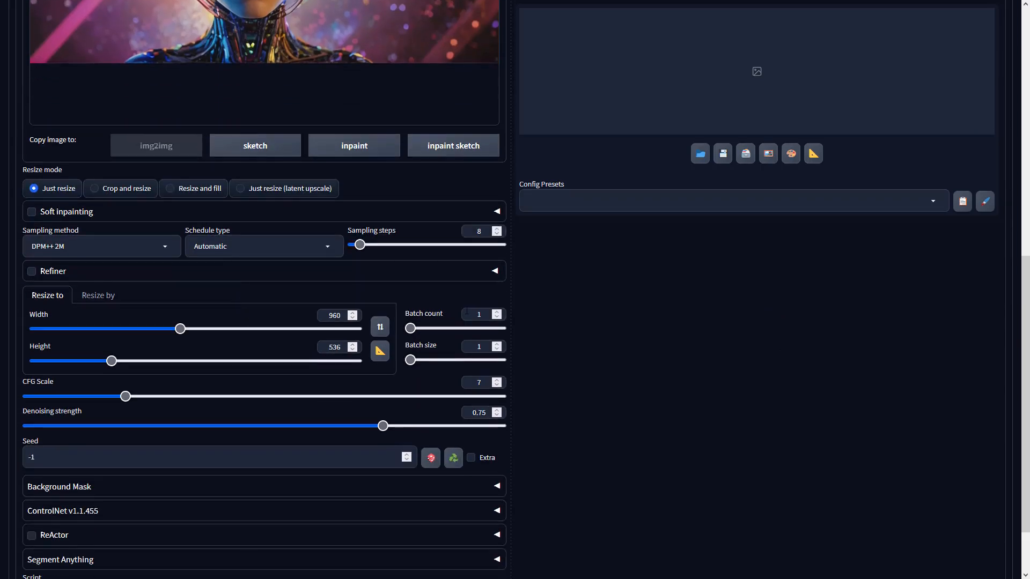
double_click(484, 311)
text(4)
double_click(486, 382)
text(2)
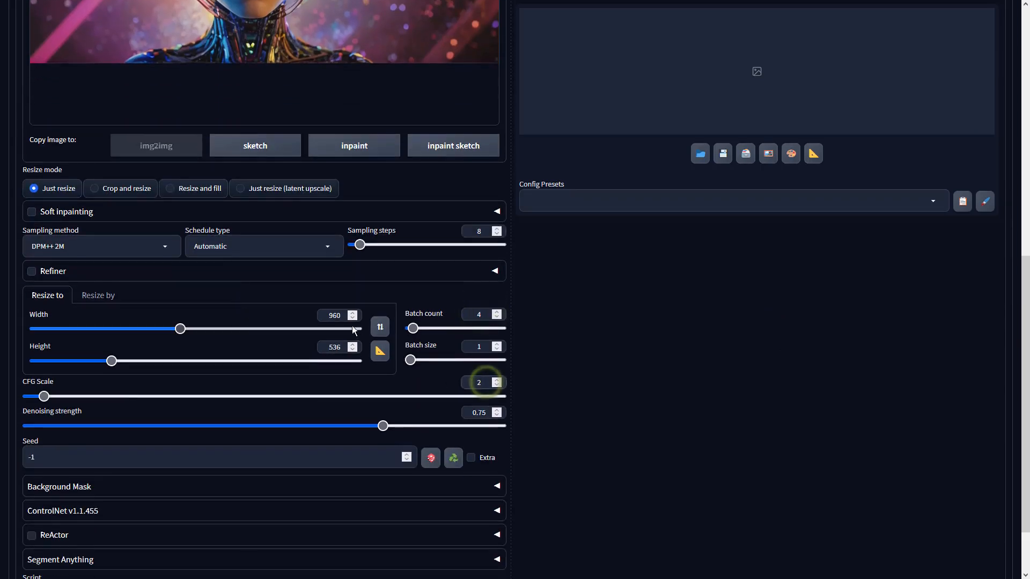
click(169, 246)
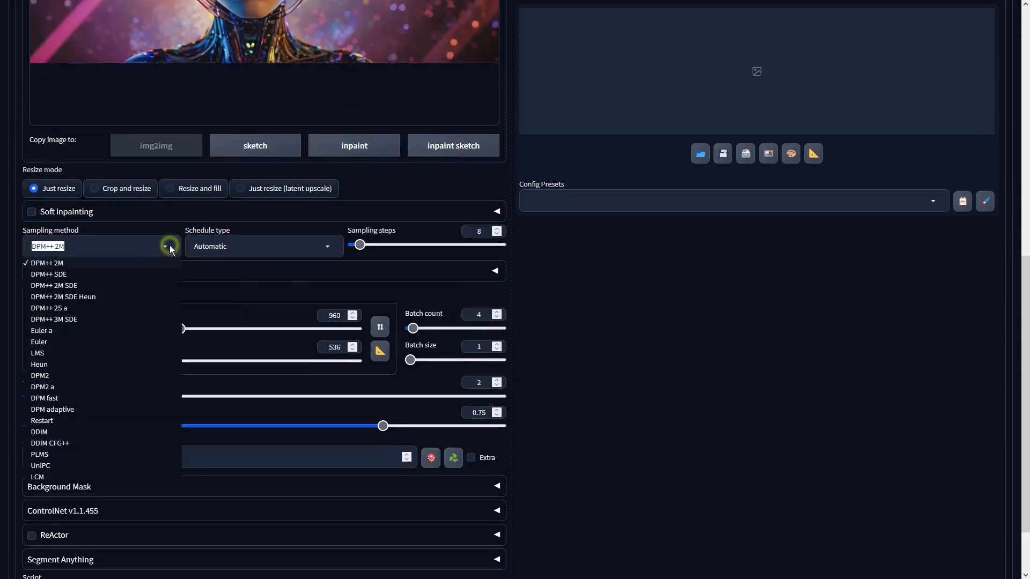
click(86, 271)
click(669, 278)
scroll(815, 288, up, 10)
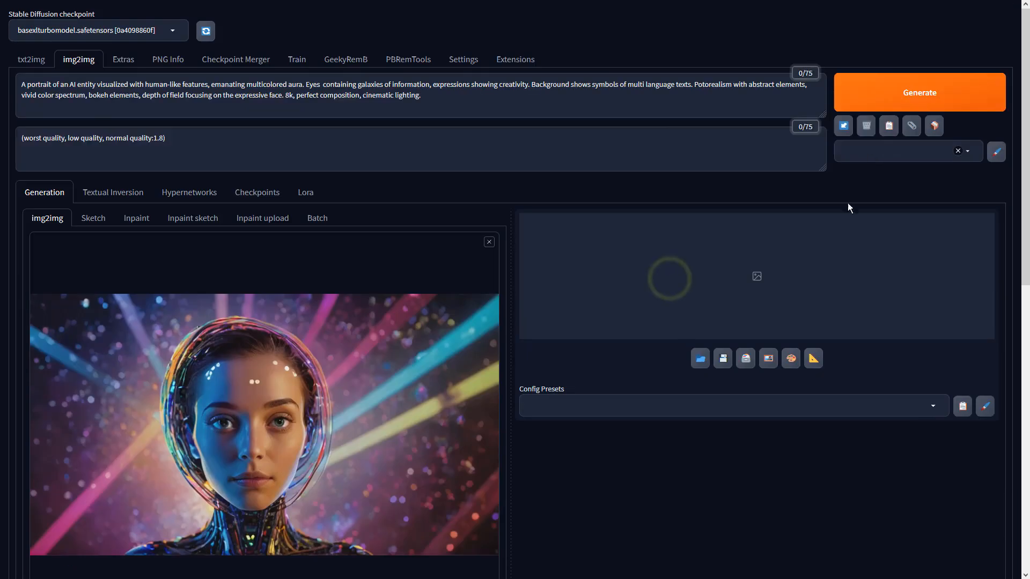
click(877, 107)
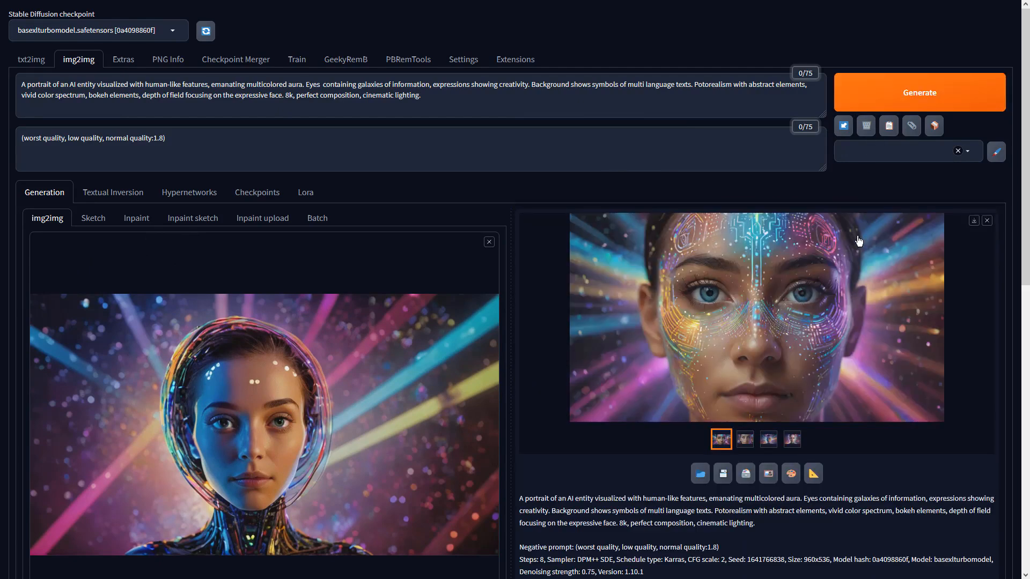
Examine the four generated img2img variations at full size and return to the results with the green-eyed portrait selected.
click(859, 239)
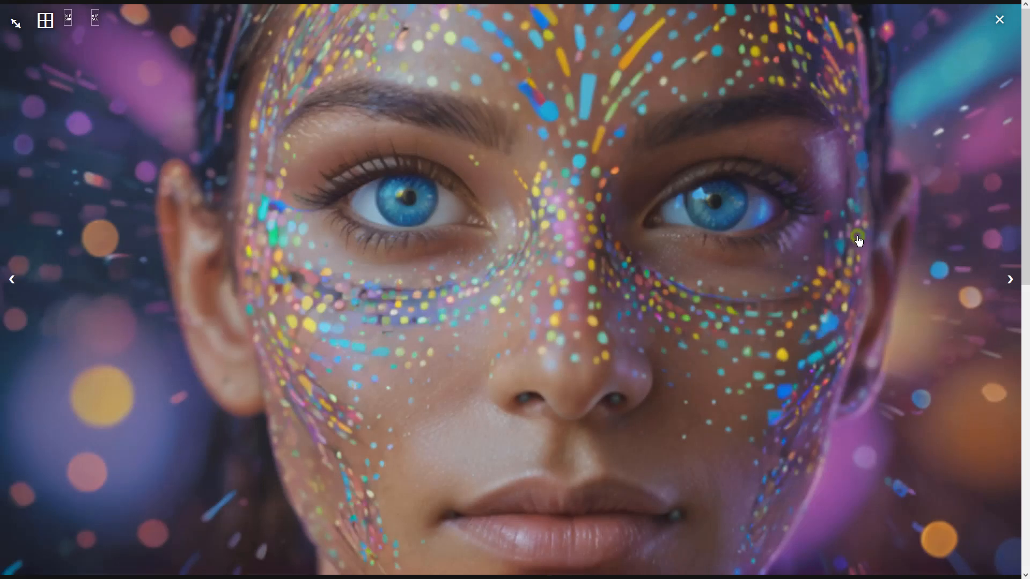
click(1009, 277)
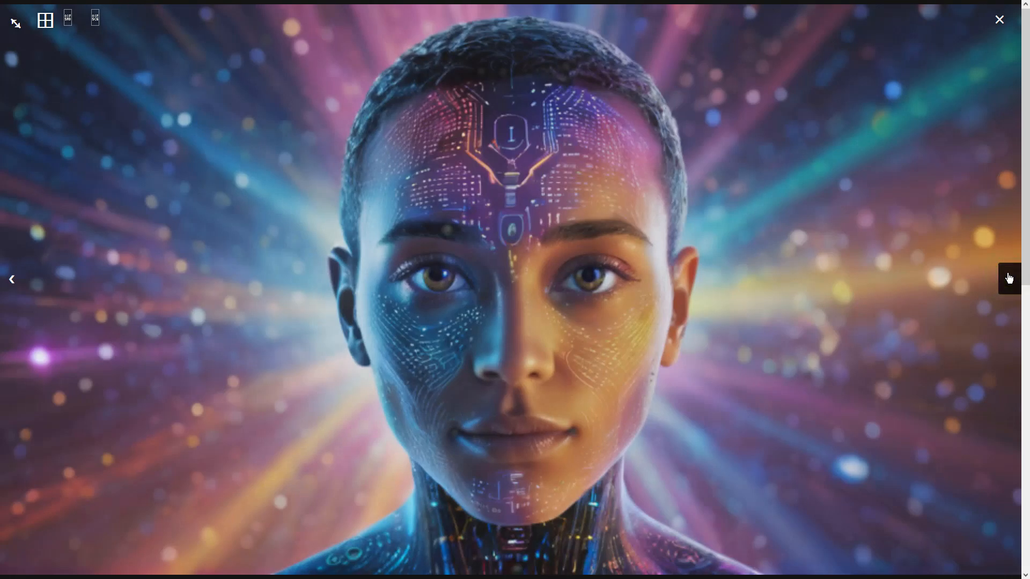
click(1009, 277)
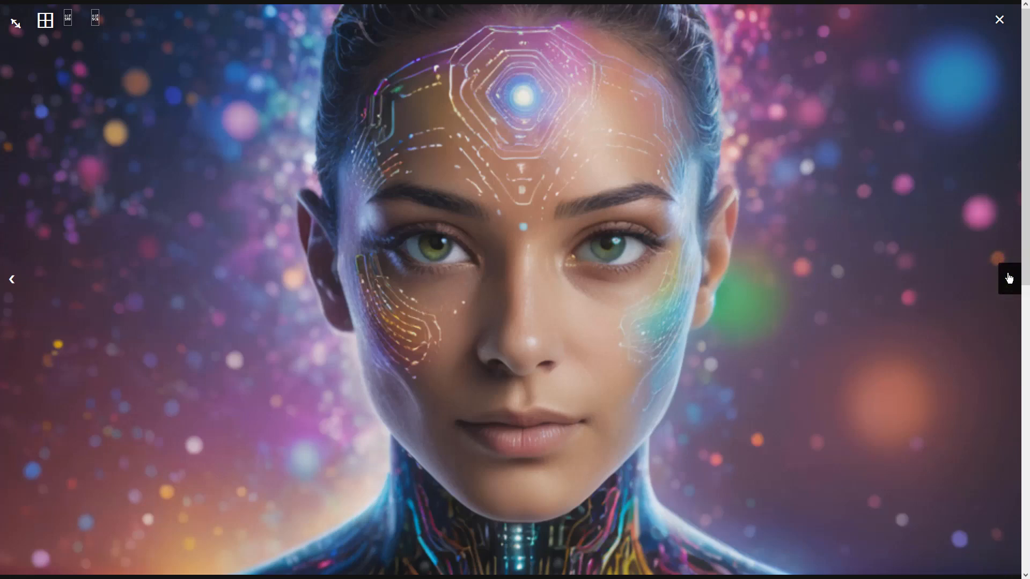
click(1009, 278)
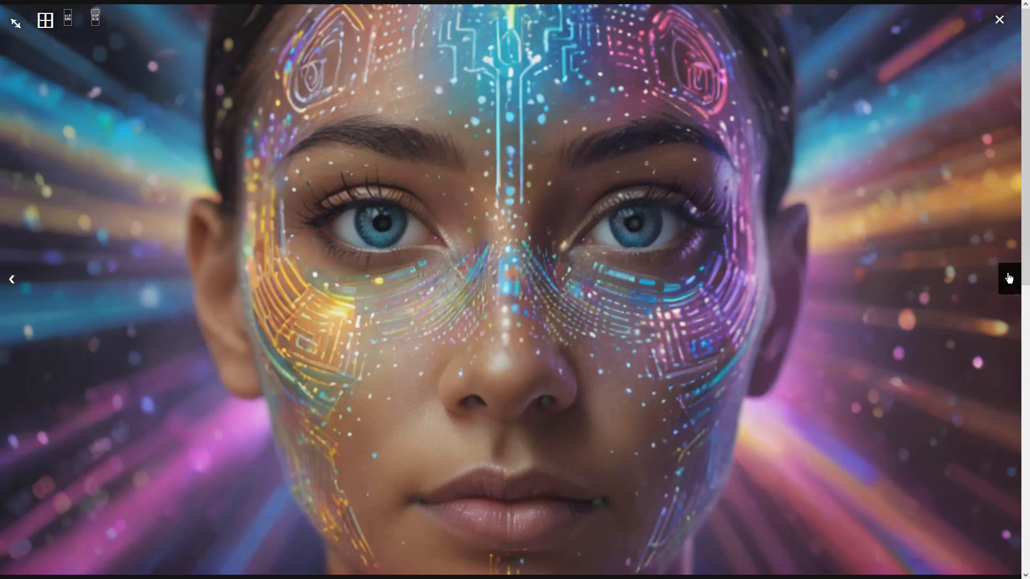
click(1009, 278)
click(1009, 278)
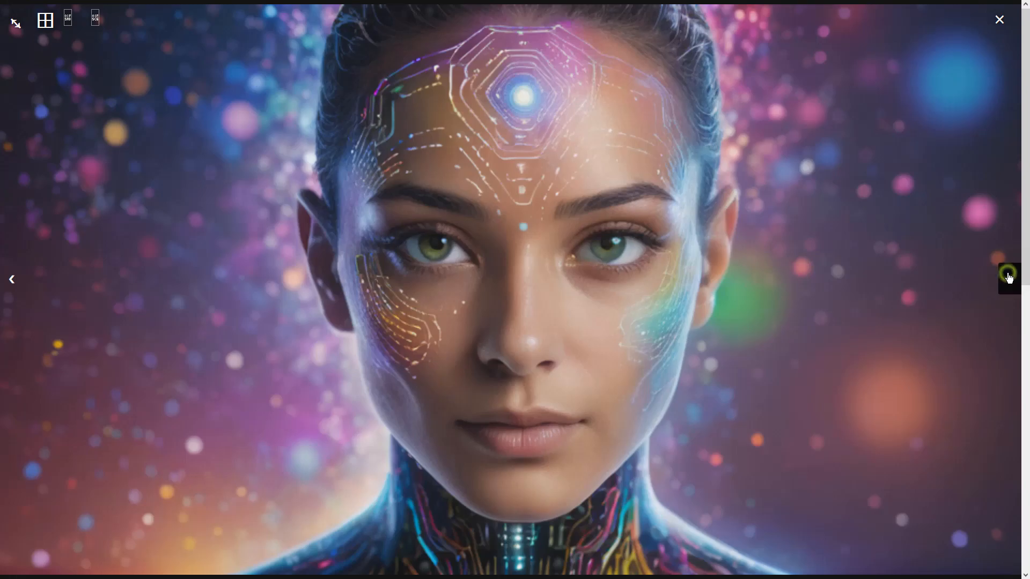
click(874, 347)
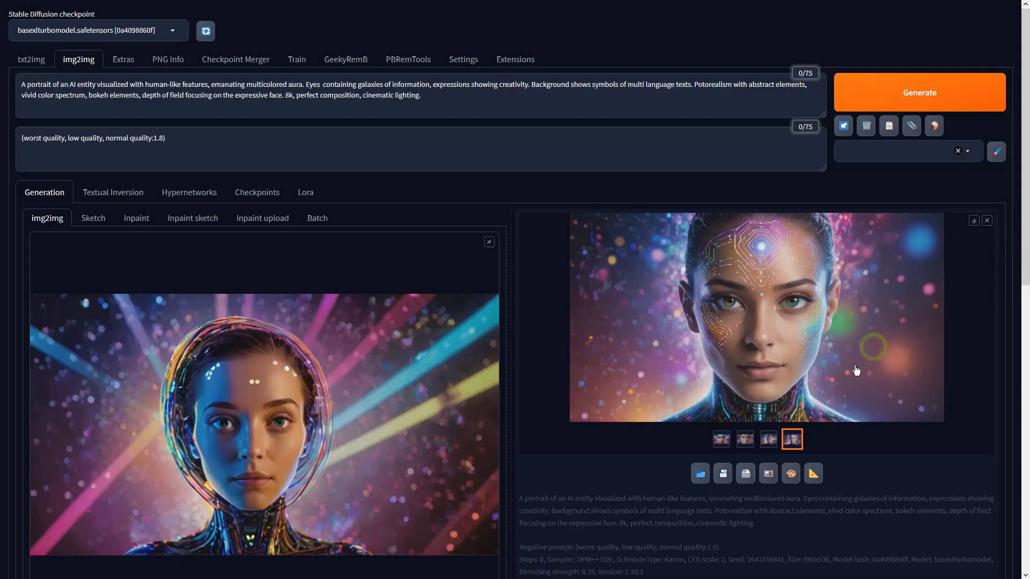
Send the selected green-eyed portrait to Extras, upscale it with 4x-UltraSharp at resize 1, and view the result.
click(812, 475)
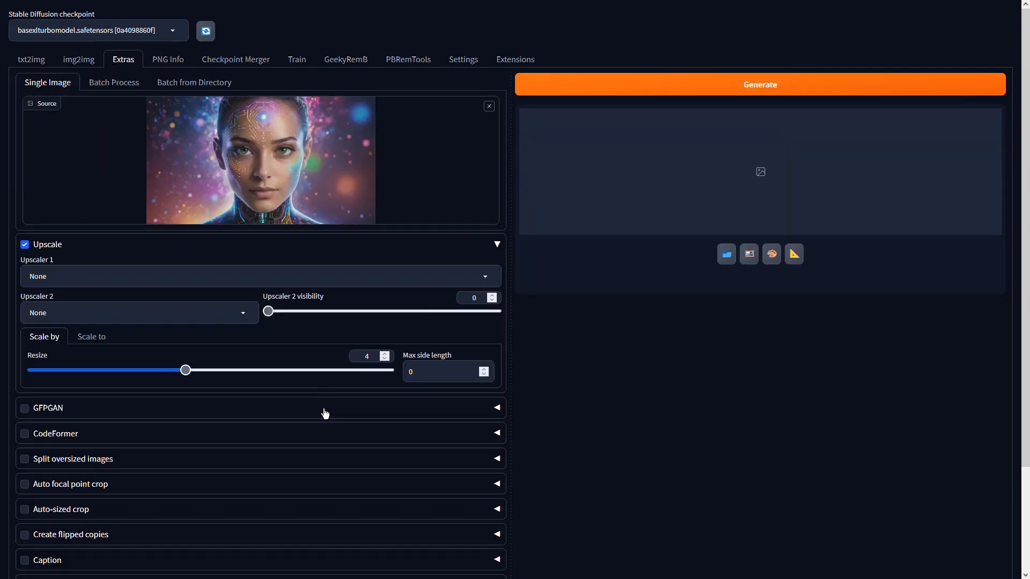
click(283, 276)
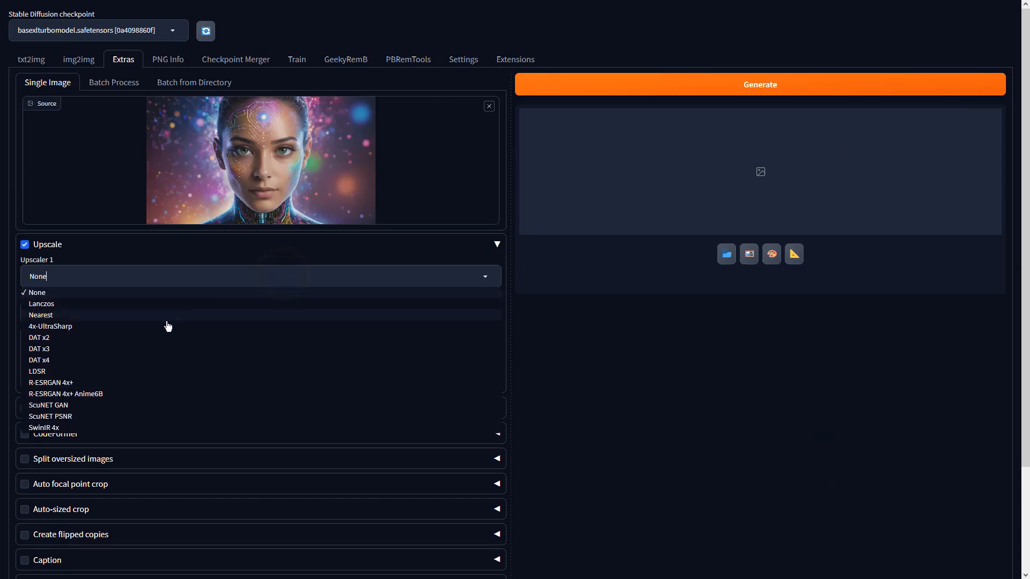
click(168, 327)
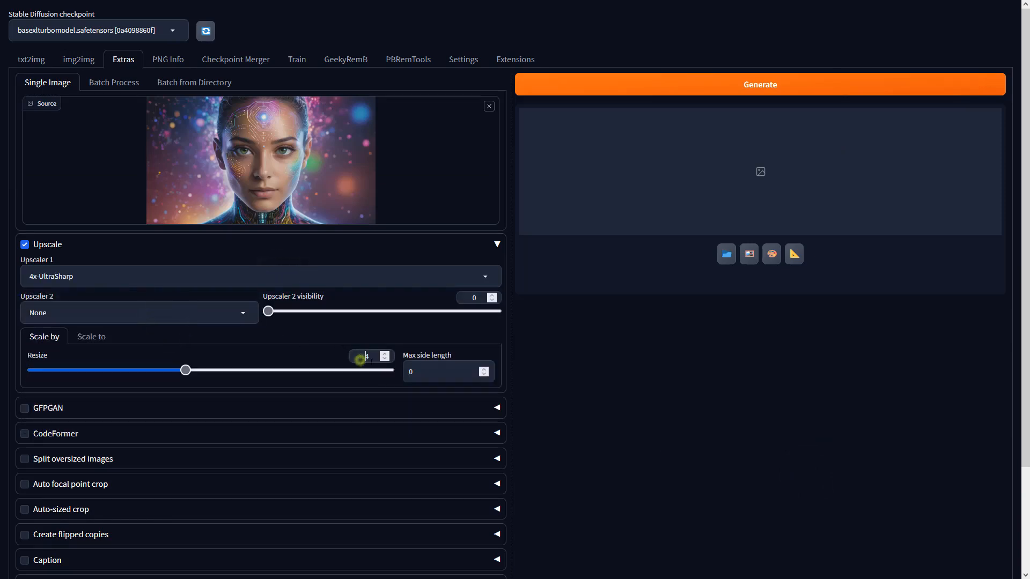
text(1)
click(670, 84)
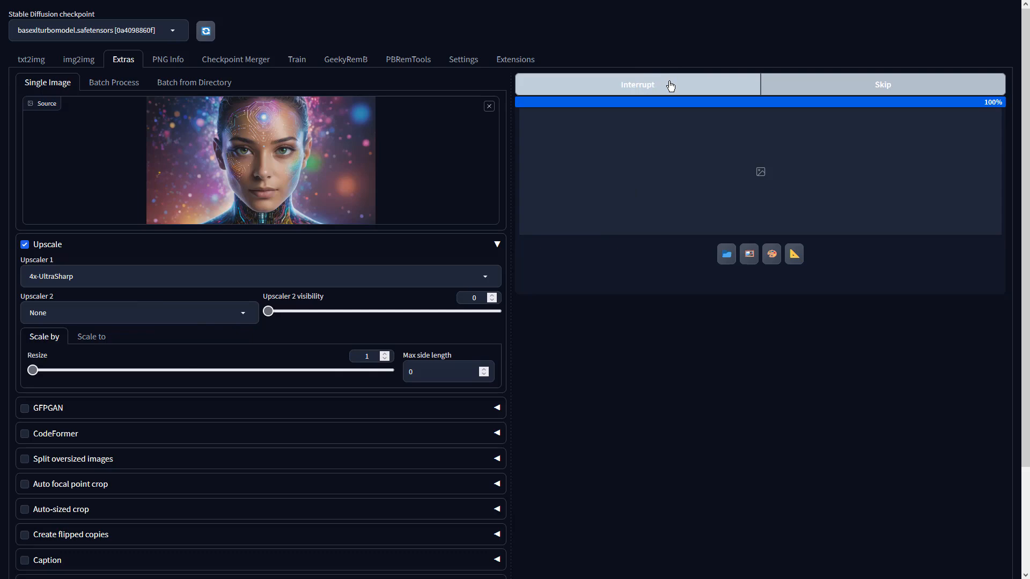
click(693, 171)
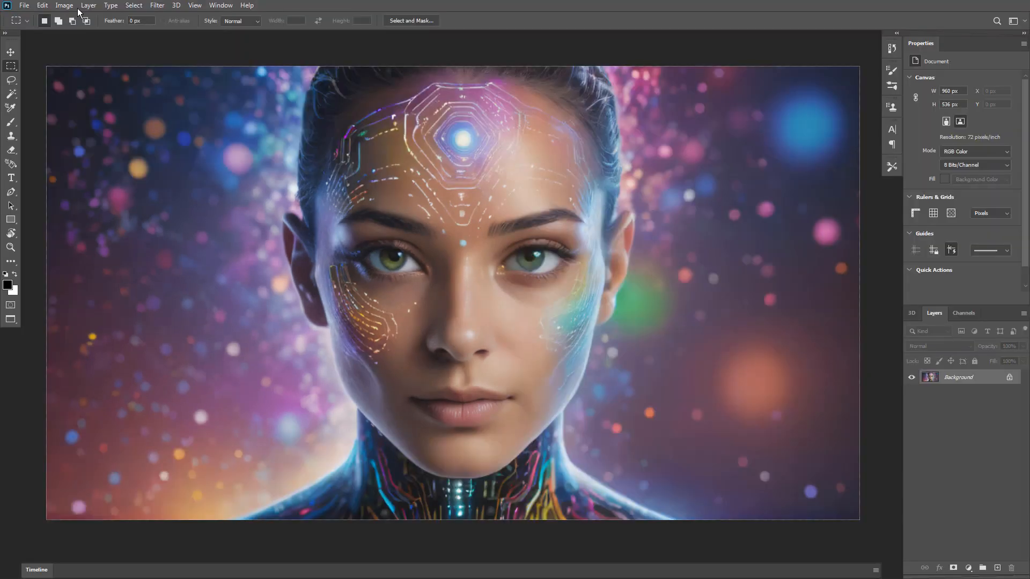
Switch to Photoshop with the upscaled portrait and apply a Vibrance adjustment of +53 to the image.
click(64, 5)
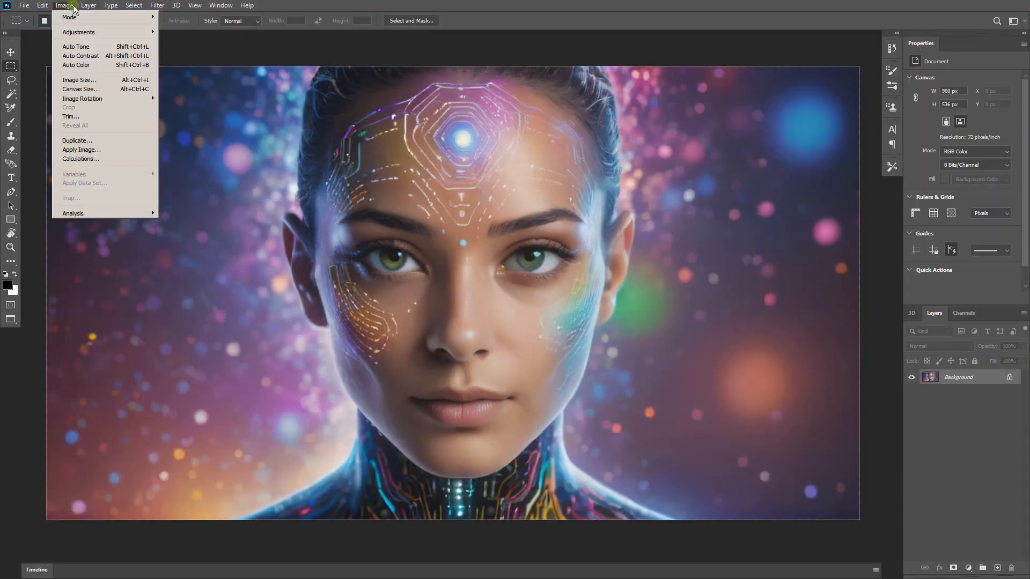
mouse_move(86, 32)
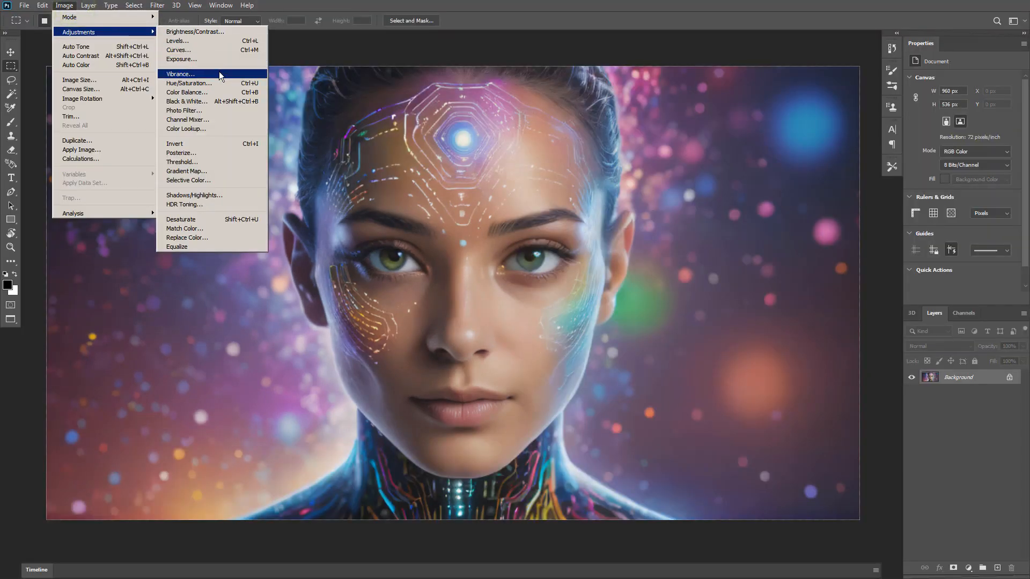
click(219, 73)
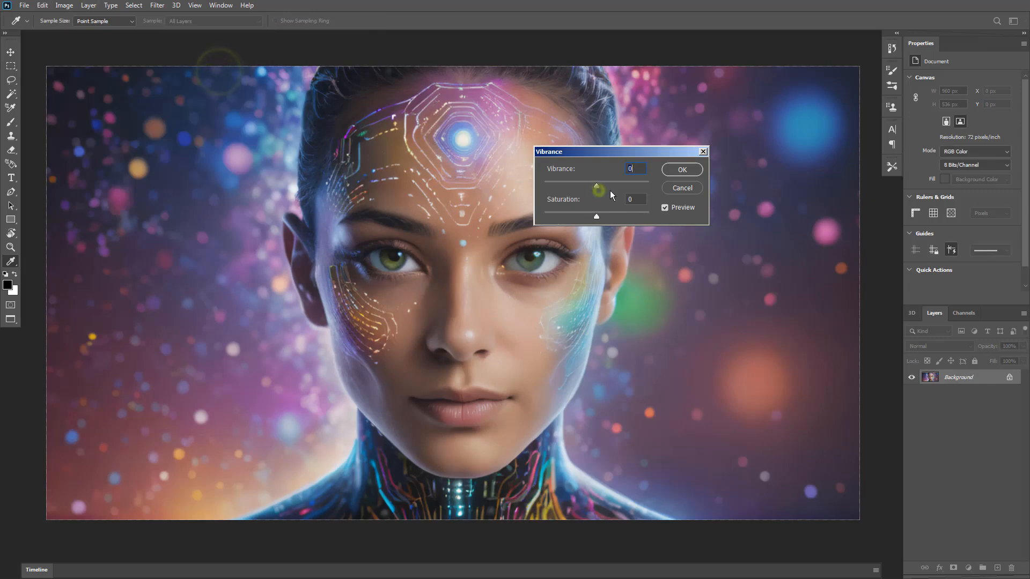
drag(601, 187, 628, 187)
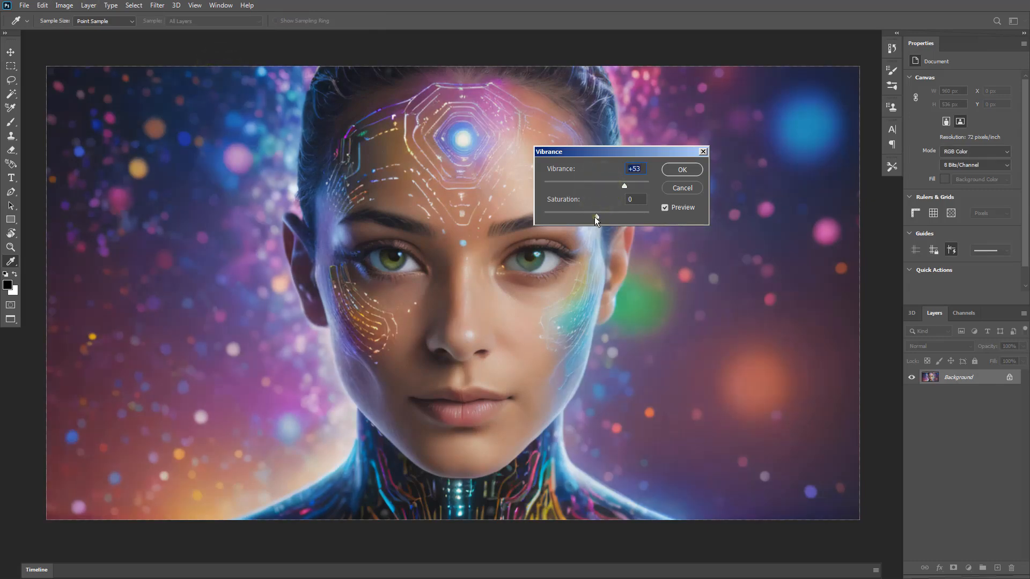
click(673, 166)
key(m)
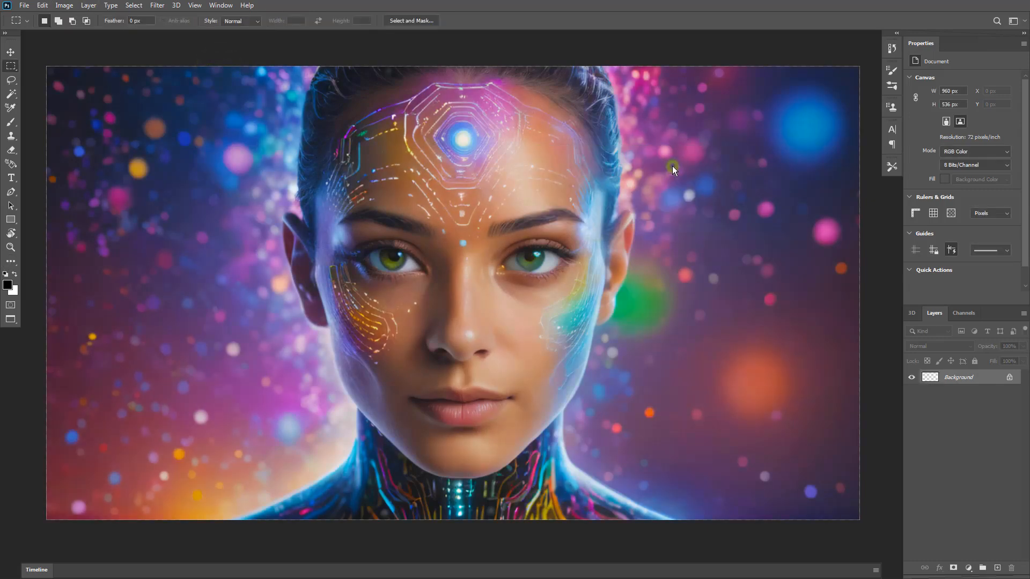
Apply Auto Contrast and Auto Tone to the portrait.
click(134, 5)
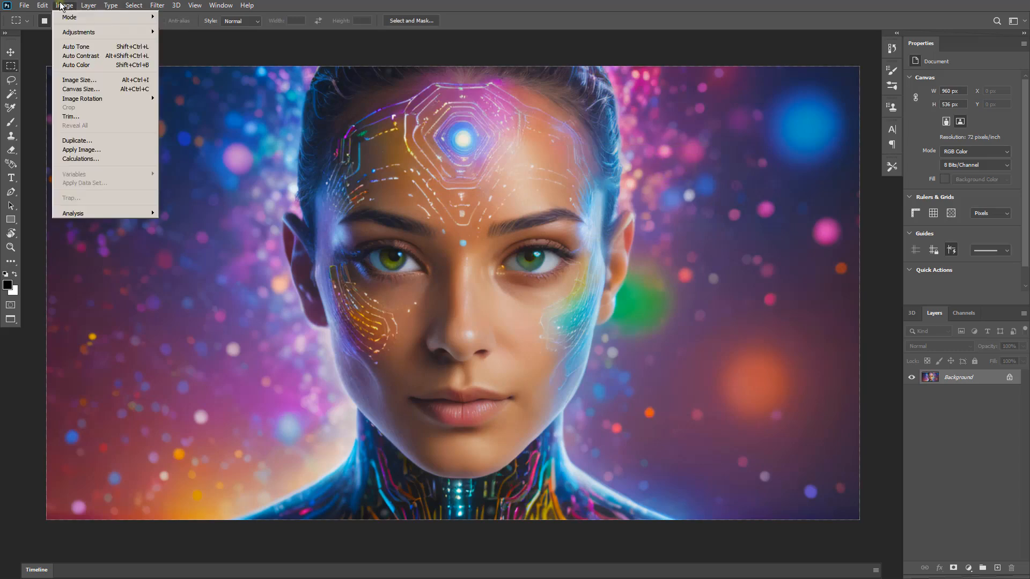
click(64, 61)
click(64, 5)
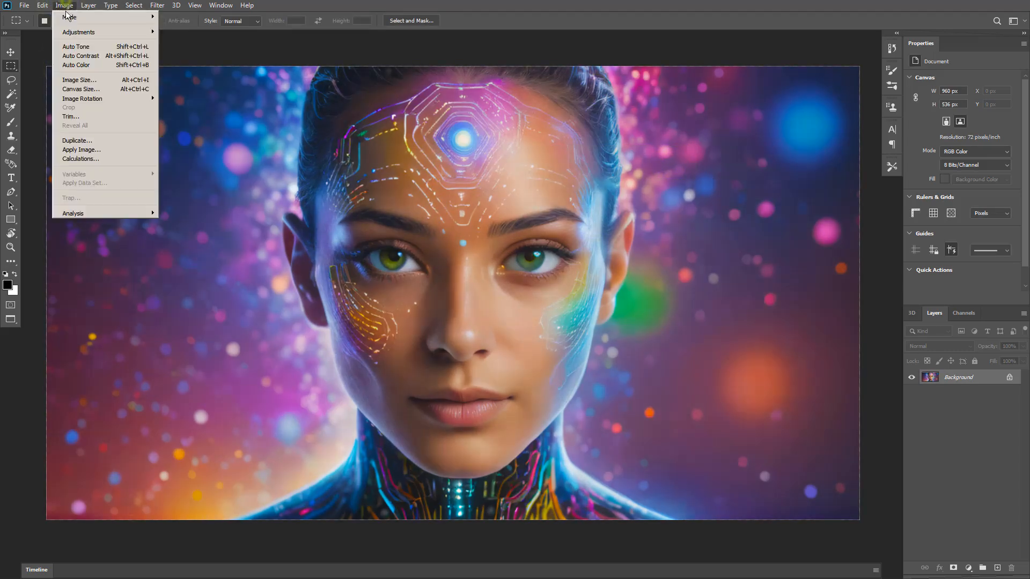
click(69, 53)
click(63, 5)
click(74, 45)
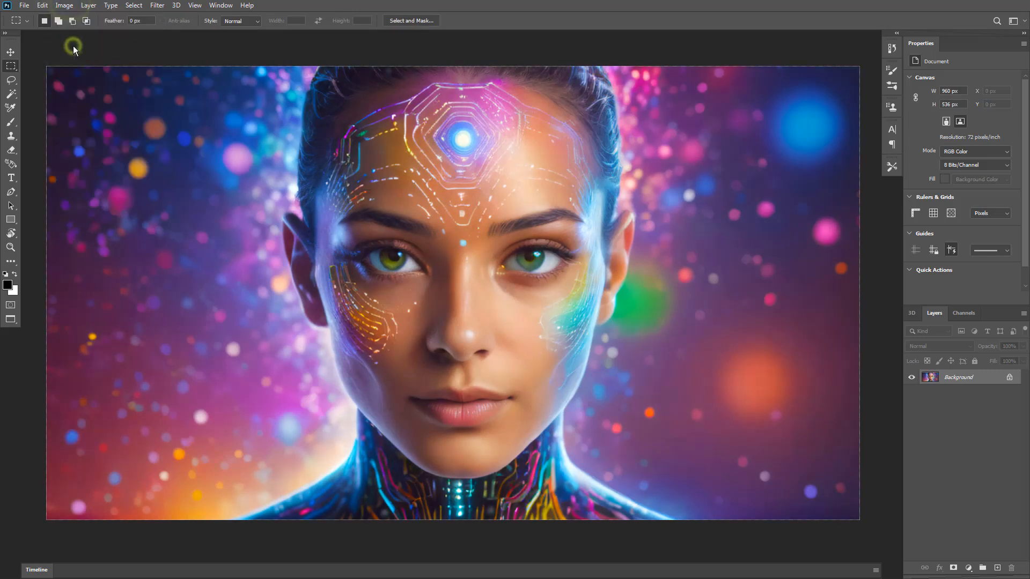
Compare the original 00000.png snapshot with the Auto Tone state in the history, ending on the Auto Tone state.
click(891, 49)
click(801, 62)
click(805, 113)
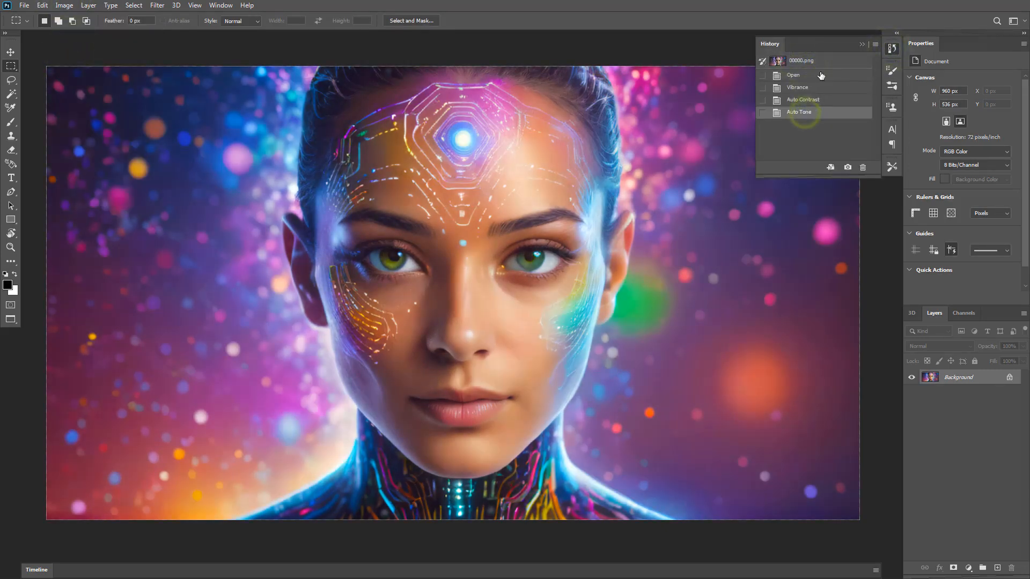
click(824, 61)
click(817, 113)
click(824, 61)
click(817, 112)
click(890, 49)
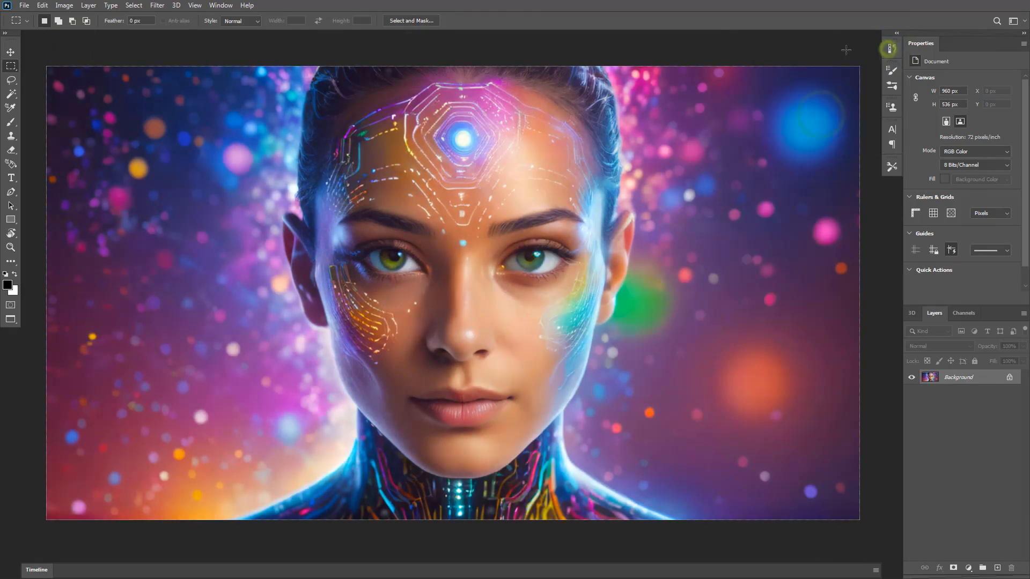